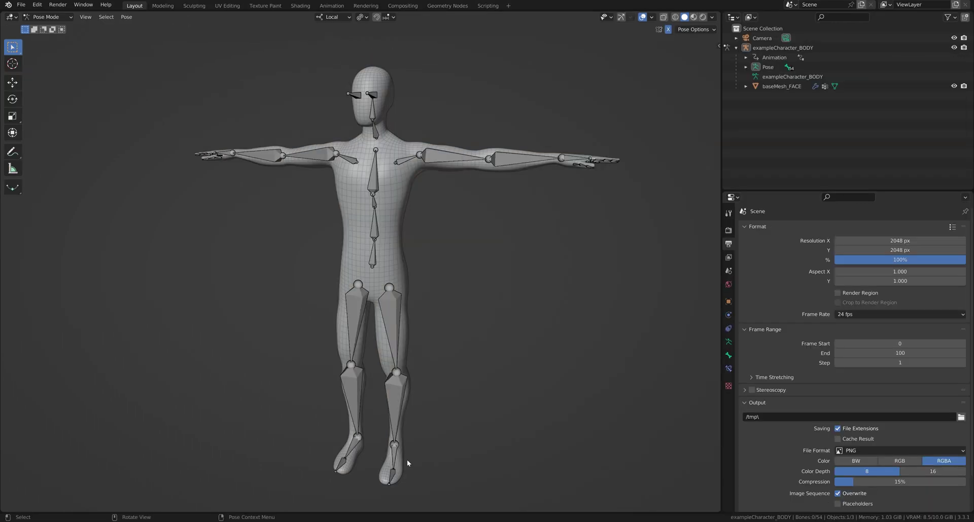
- Zoom in on both feet and test-rotate the toe bone on local X, then cancel
click(396, 459)
key(shift+b)
drag(294, 431, 456, 504)
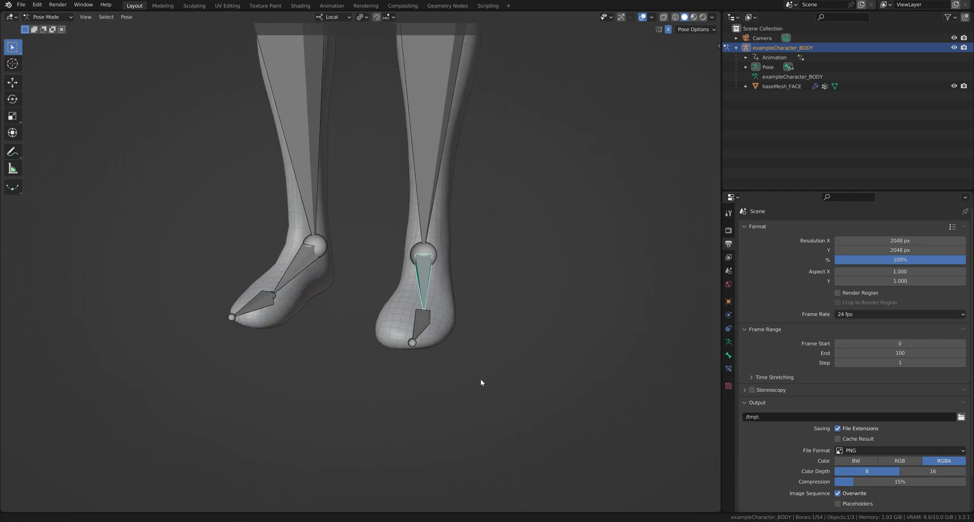
click(427, 327)
key(KP_3)
key(r)
key(x)
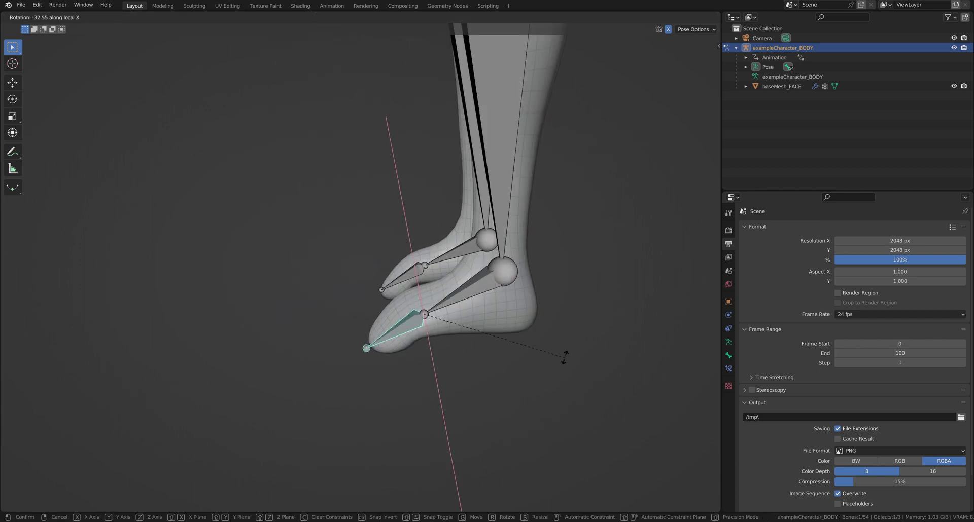
right_click(413, 398)
middle_drag(413, 398, 332, 410)
- Box-select the hand's finger bones and test-rotate them on local X
key(alt+a)
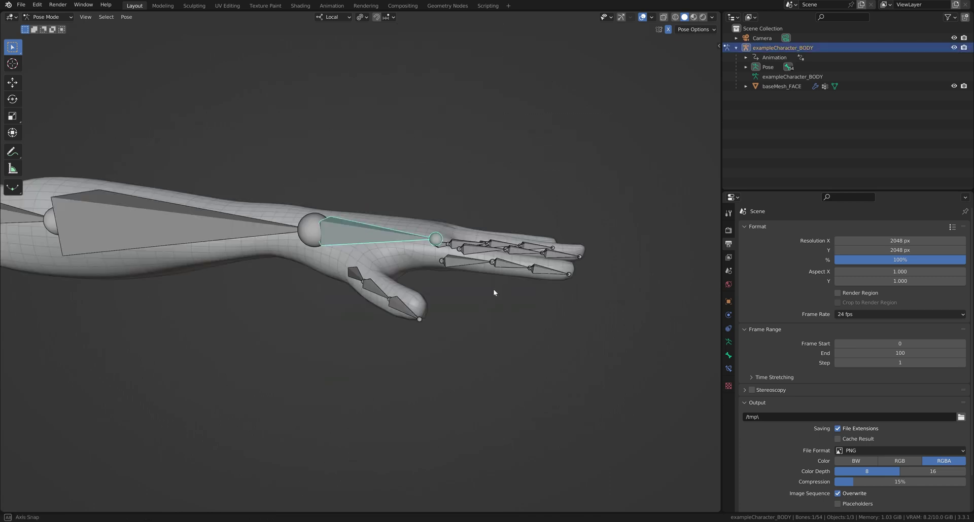
drag(441, 216, 591, 348)
key(r)
key(x)
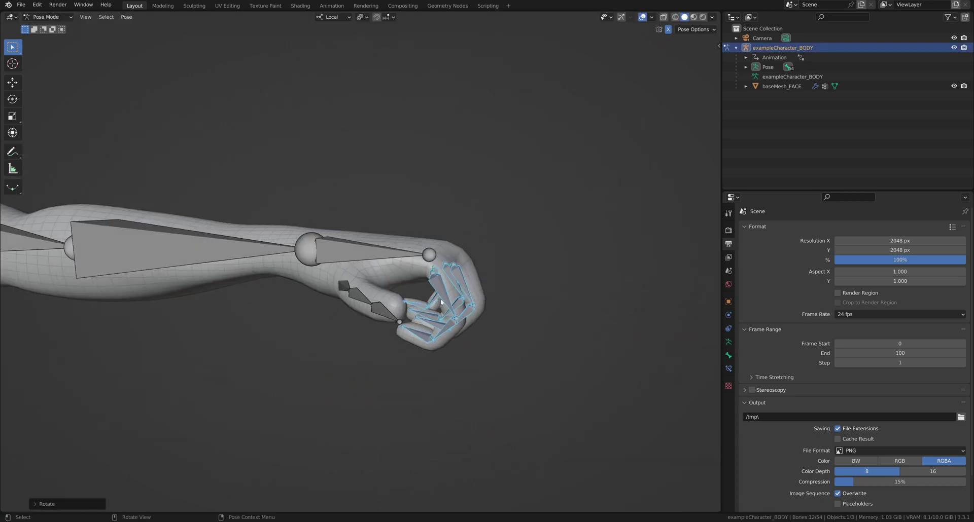
key(r)
key(x)
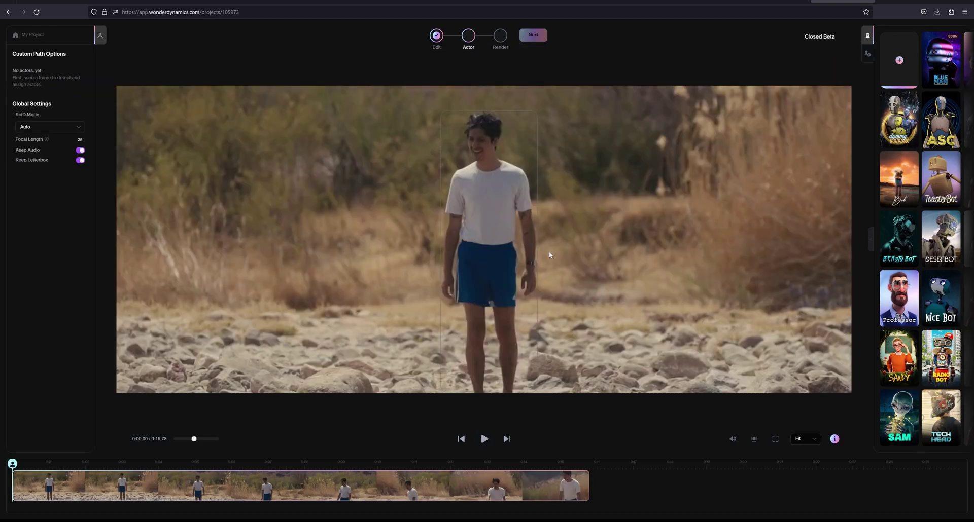
- Drop the Toaster Bot tile from the character library onto the detected actor
drag(941, 177, 485, 218)
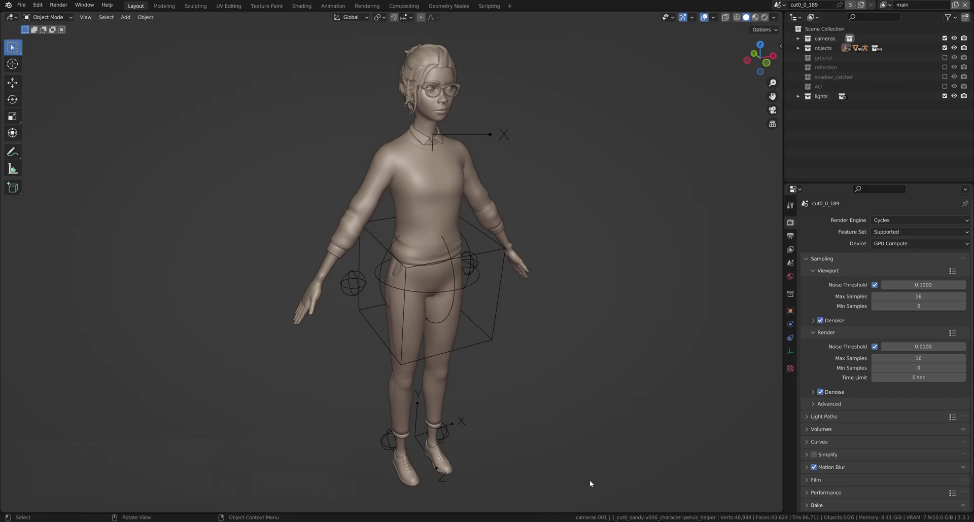
- Set IK_CTRL_LeftHand_IK and IK_CTRL_RightHand_IK to 1.000 in the sidebar
key(n)
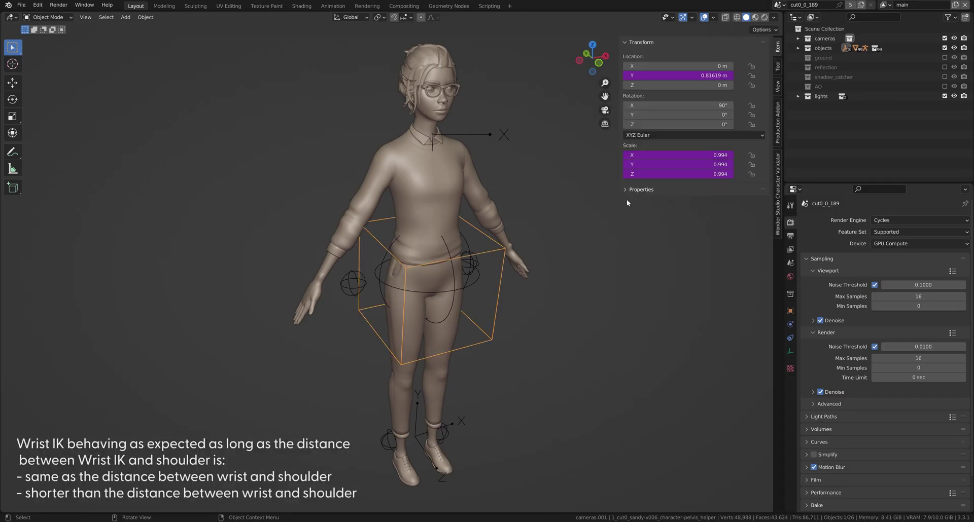
click(752, 215)
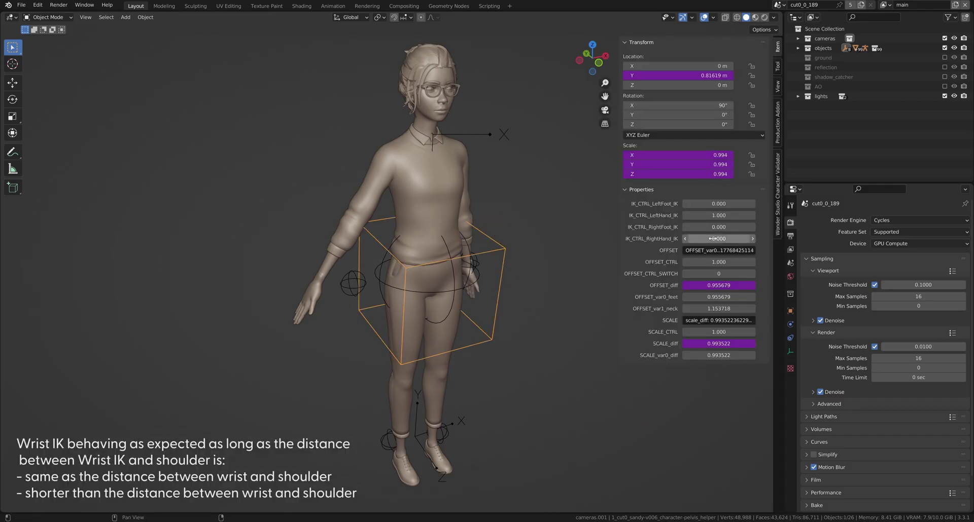
click(752, 238)
- Test-move the wrist IK control from side and front views, cancelling each time
click(344, 287)
key(ctrl+KP_3)
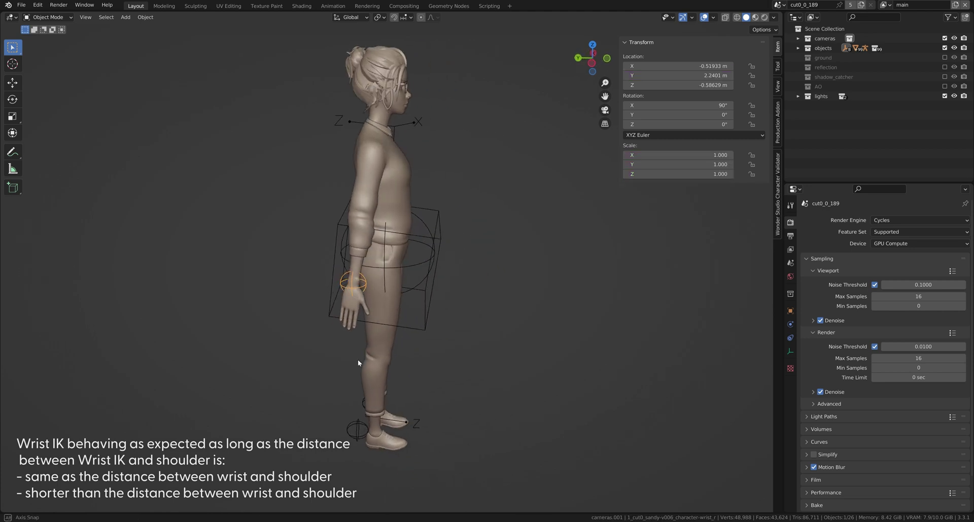
key(g)
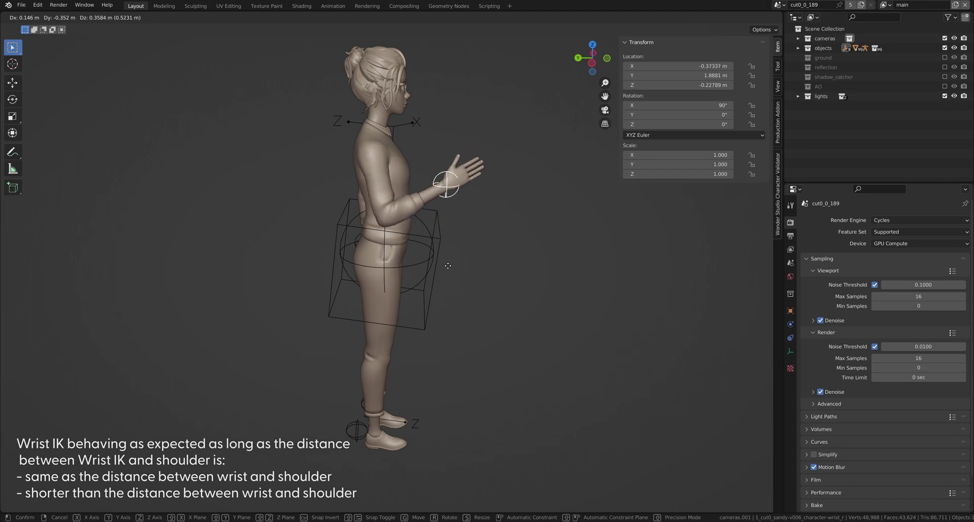
key(Escape)
middle_drag(470, 302, 365, 311)
key(g)
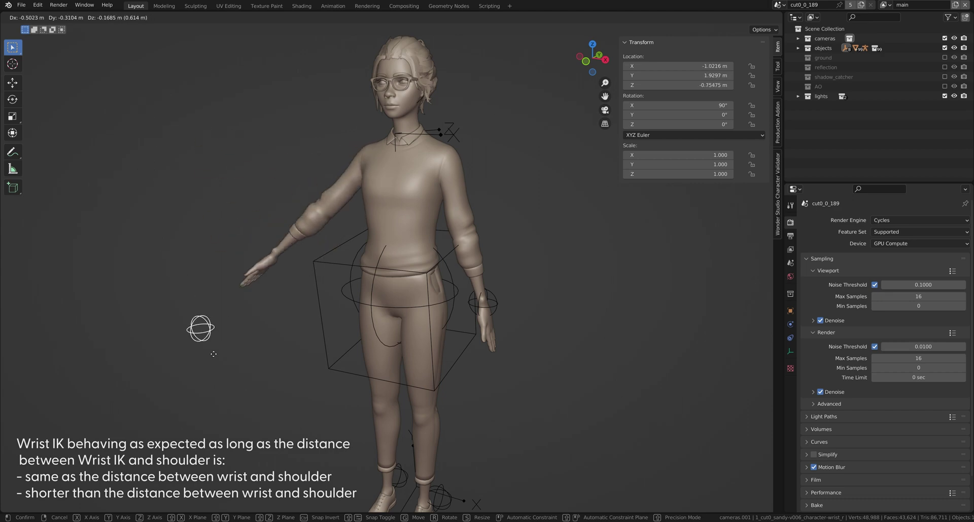
key(Escape)
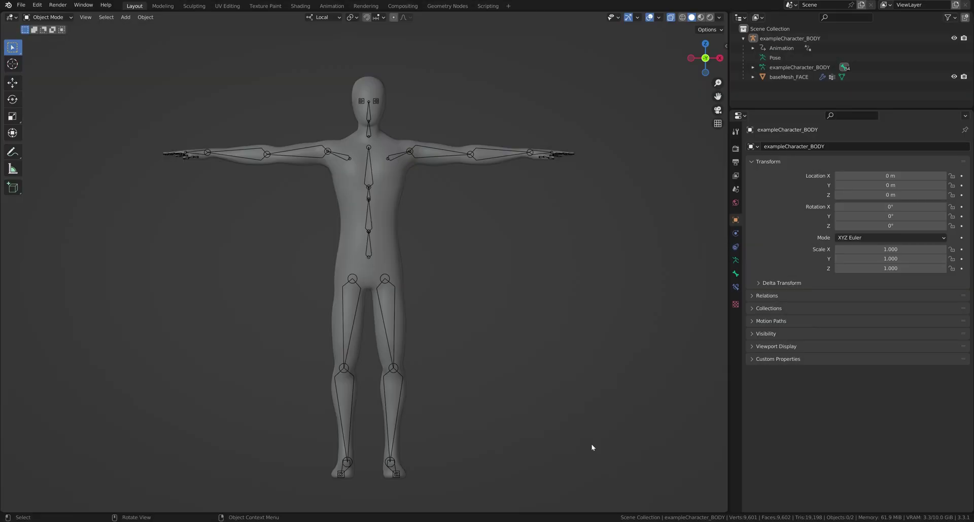
- Select the example armature and switch it into Pose Mode
click(366, 256)
key(ctrl+Tab)
click(545, 323)
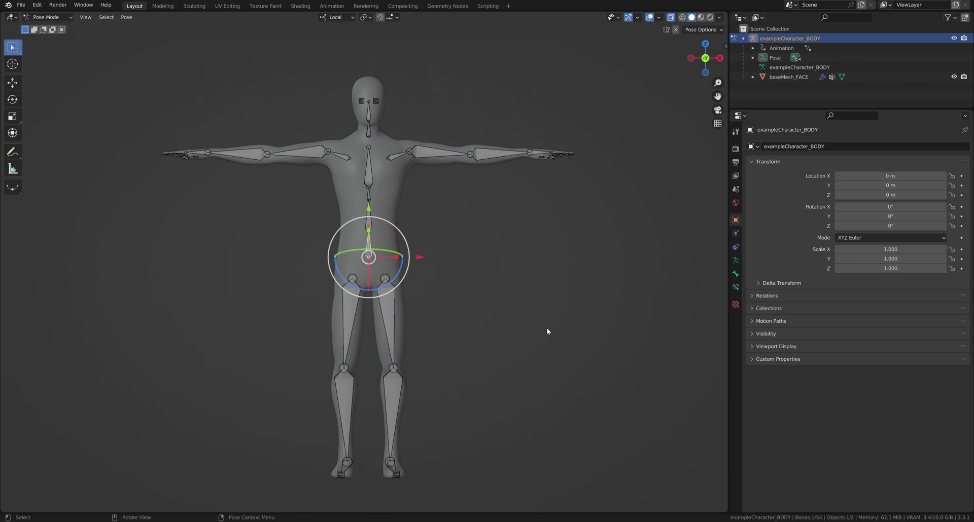
- Test moving, rotating and scaling from the hip bone, cancelling each change
drag(421, 259, 430, 281)
right_click(430, 282)
drag(397, 277, 436, 261)
right_click(436, 261)
key(s)
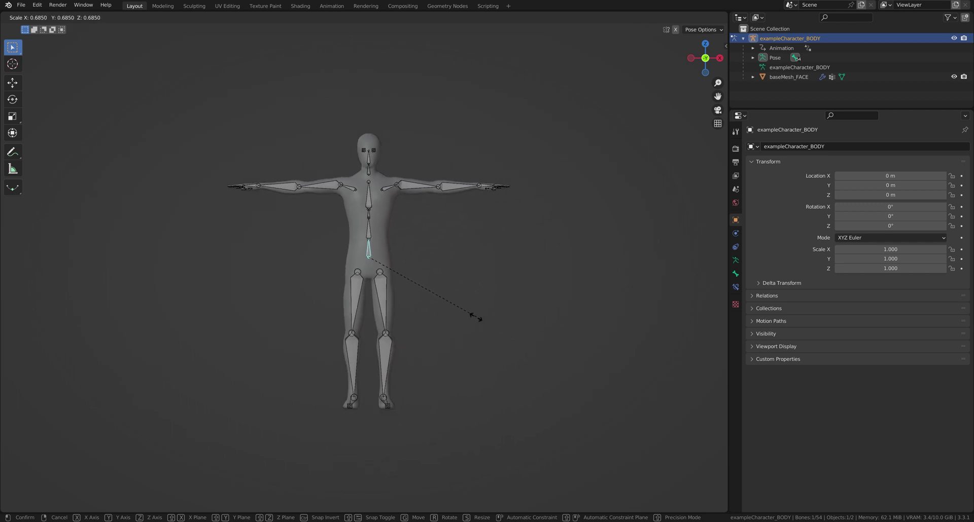
right_click(499, 331)
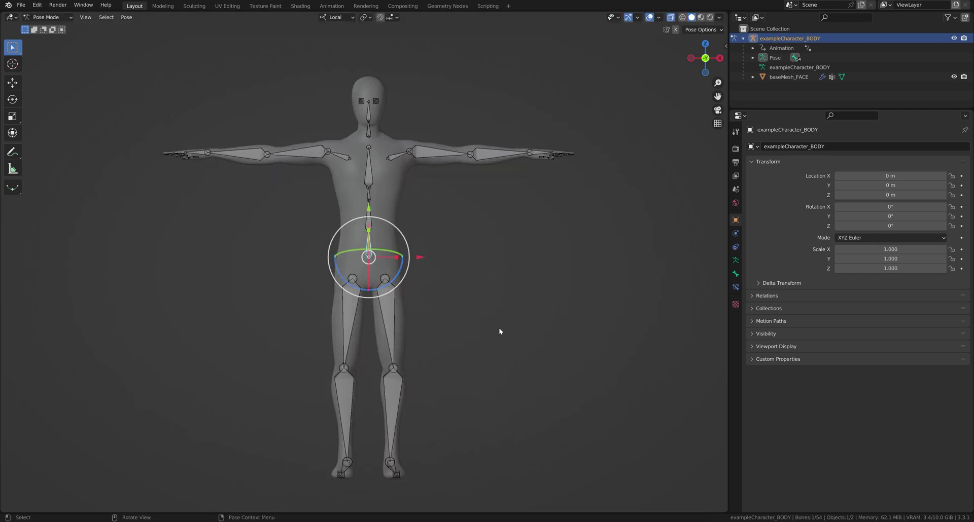
click(499, 332)
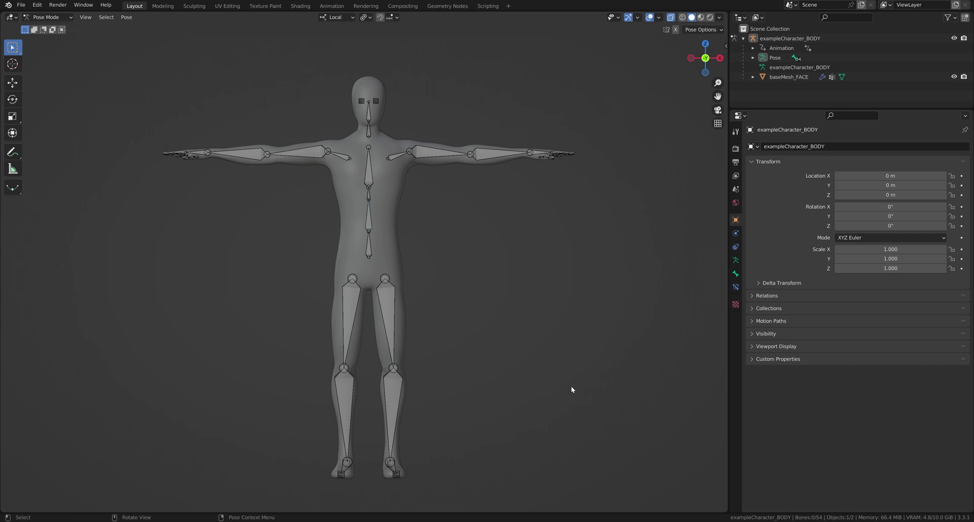
- Test-rotate the lower spine, chest and spine bones, cancelling to keep the T-pose
click(369, 221)
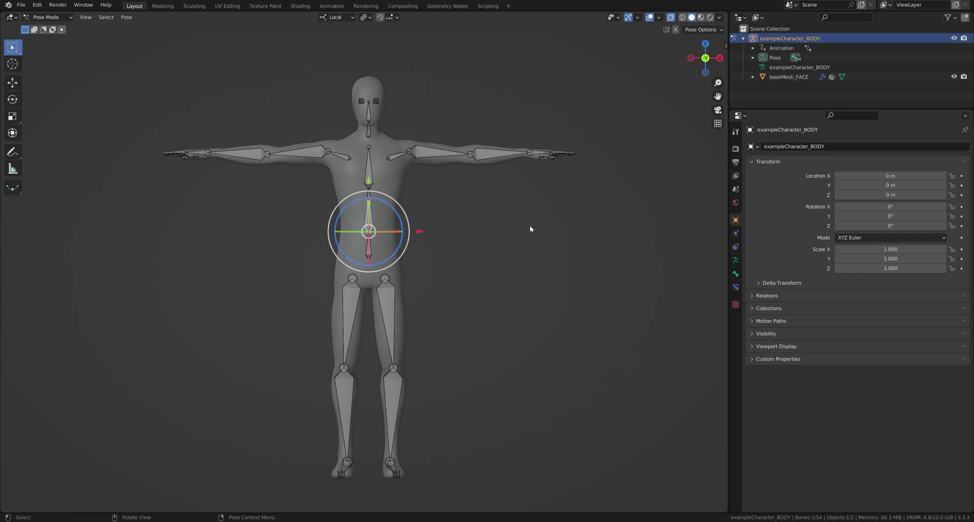
key(r)
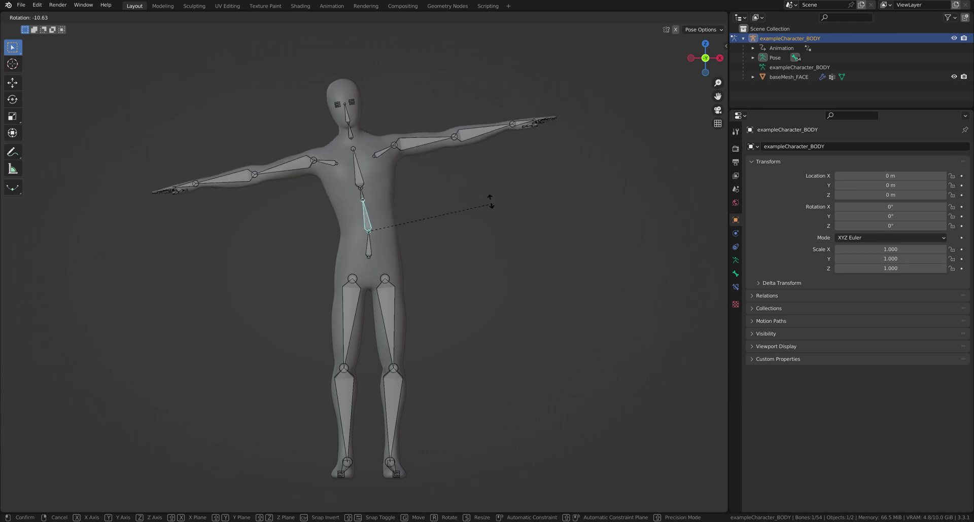
key(Escape)
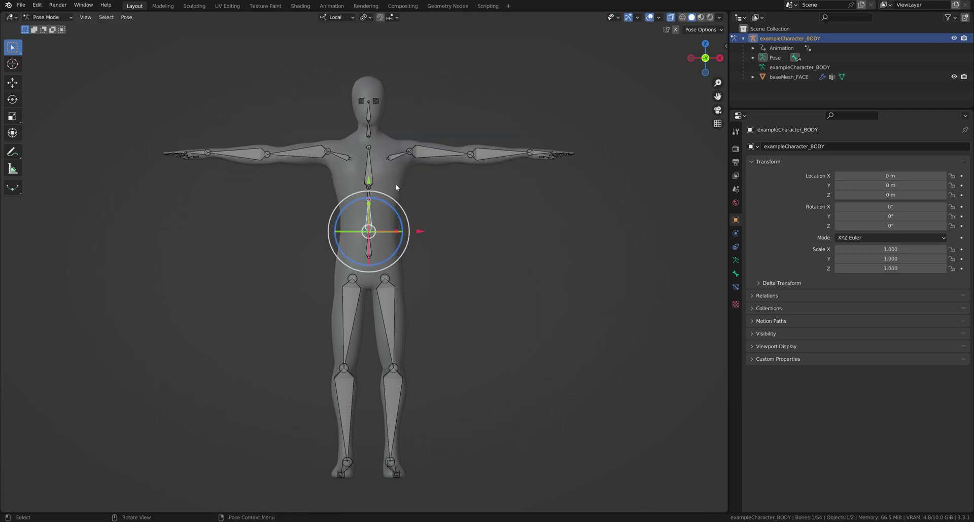
click(369, 167)
key(r)
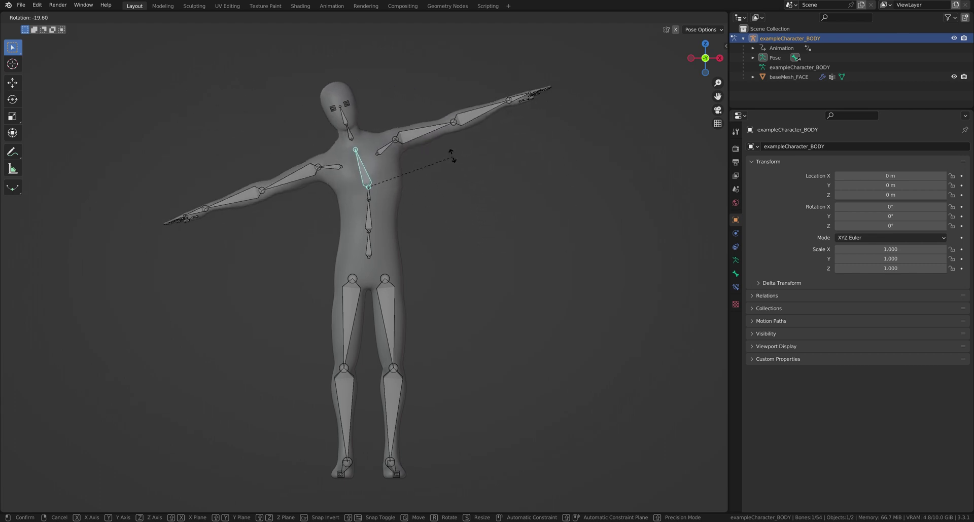
key(Escape)
click(498, 226)
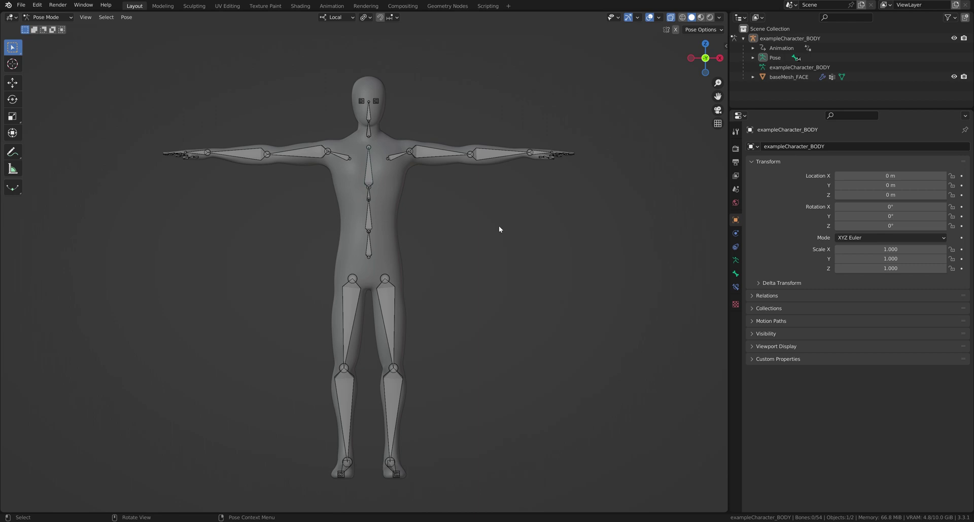
click(371, 225)
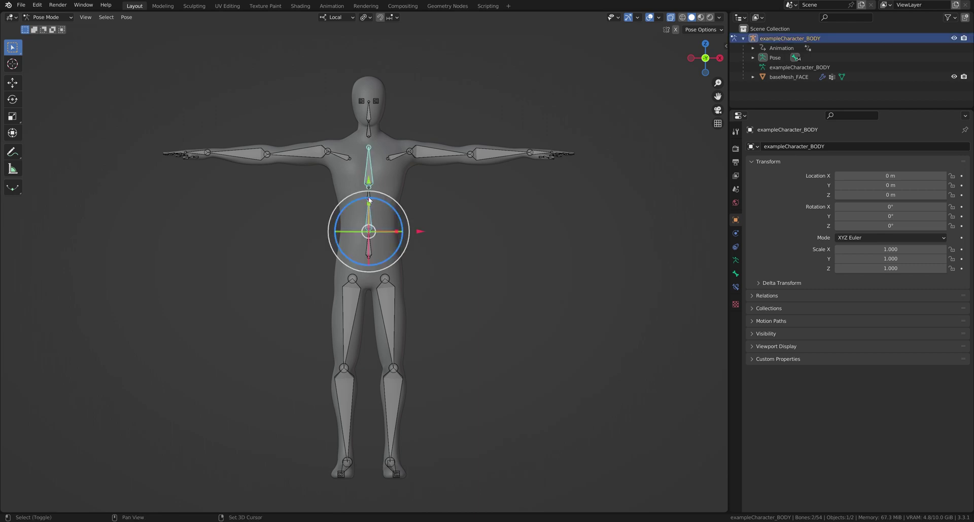
key(r)
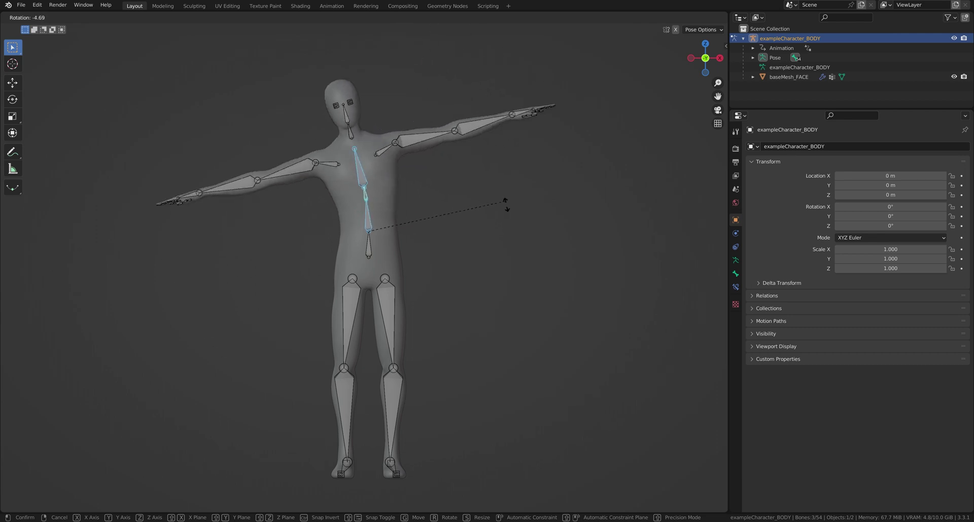
right_click(495, 194)
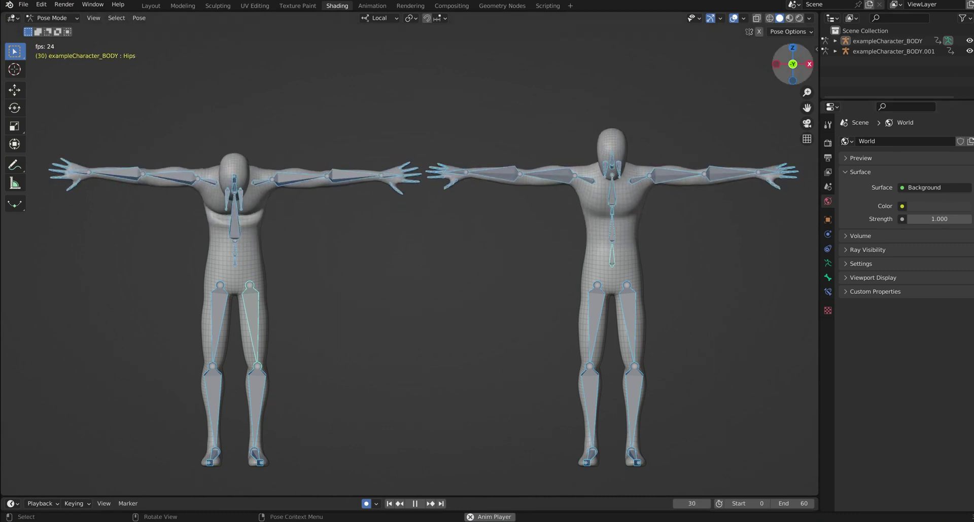
- In Edit Mode, subdivide the lower and upper spine bones of the armature
key(KP_3)
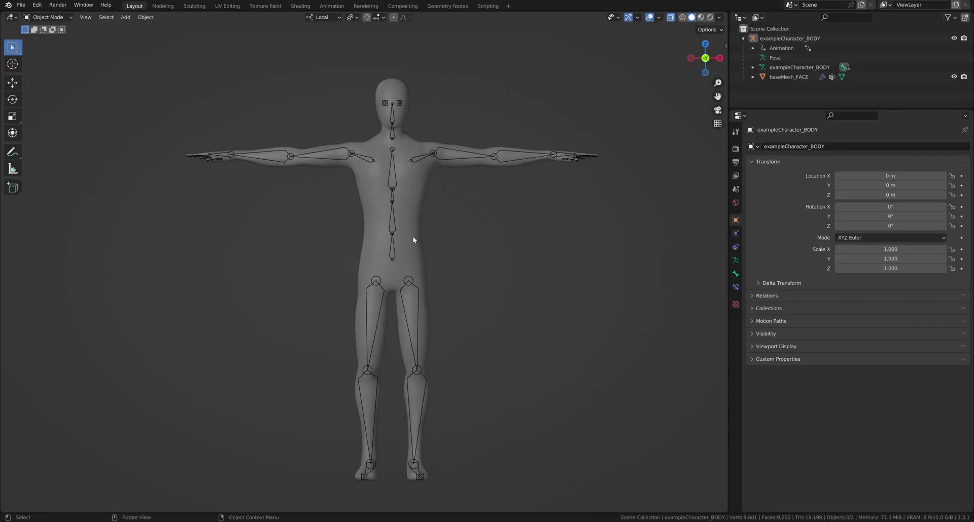
click(395, 226)
key(ctrl+Tab)
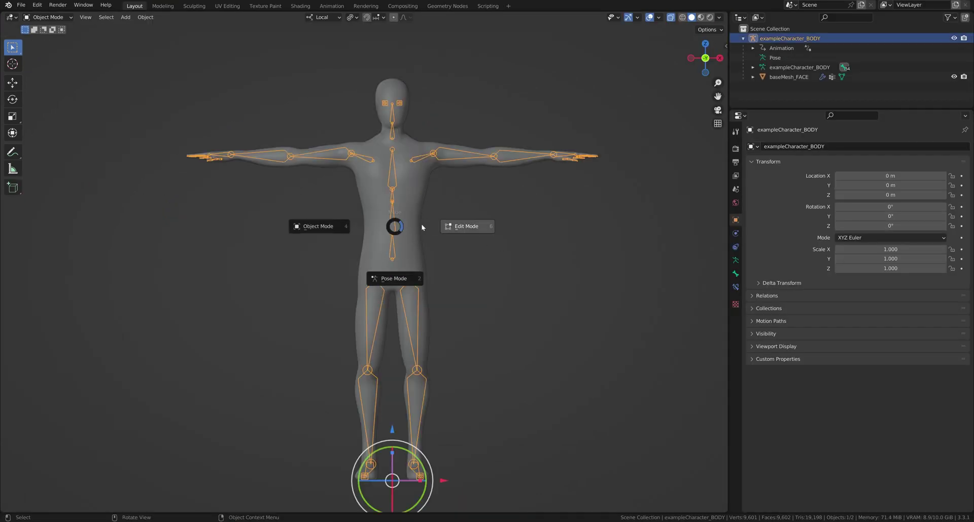
click(421, 227)
right_click(393, 226)
click(393, 223)
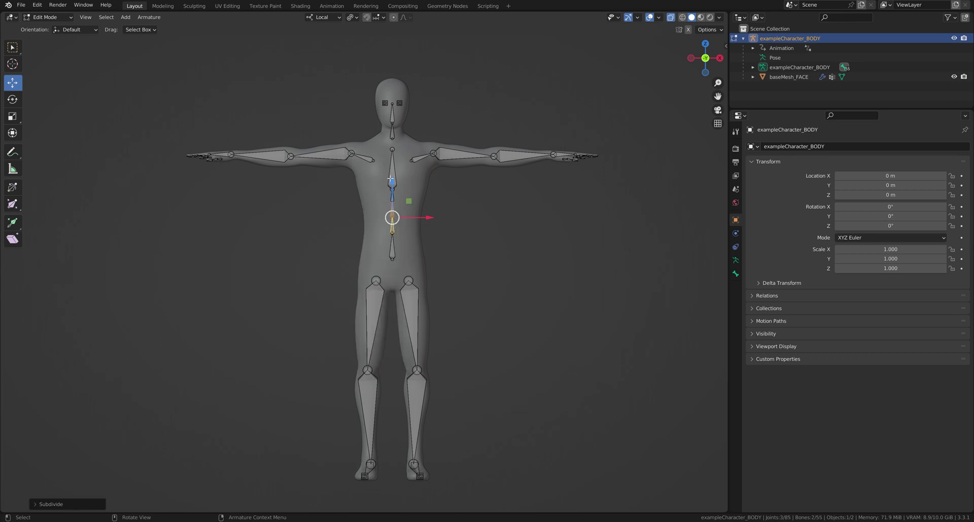
click(392, 178)
right_click(393, 179)
click(393, 177)
- In Pose Mode, test-bend the subdivided spine bones, cancelling back to T-pose
key(ctrl+Tab)
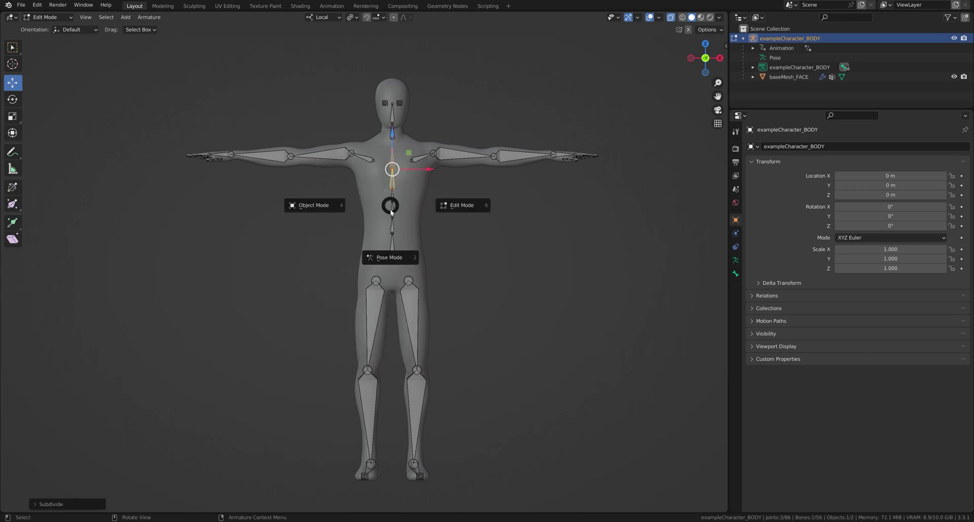
click(394, 258)
click(392, 227)
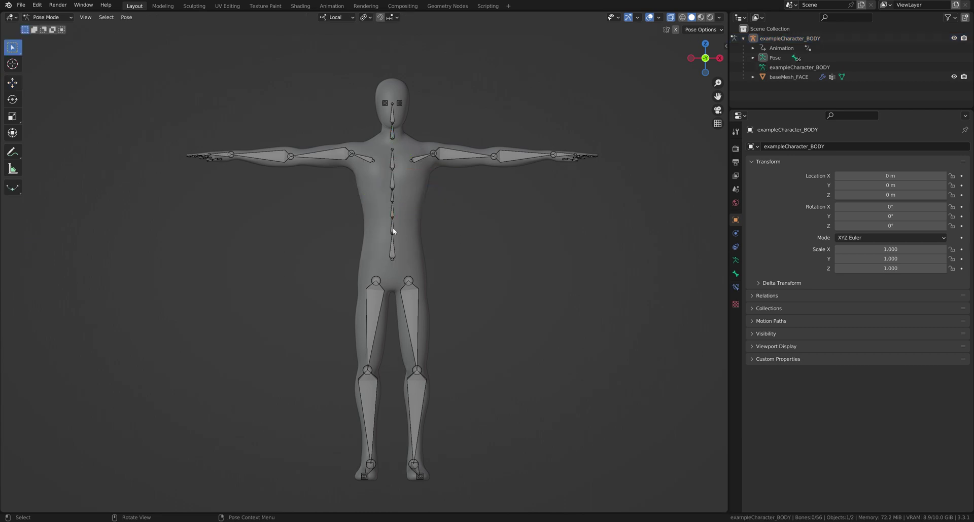
key(r)
key(Escape)
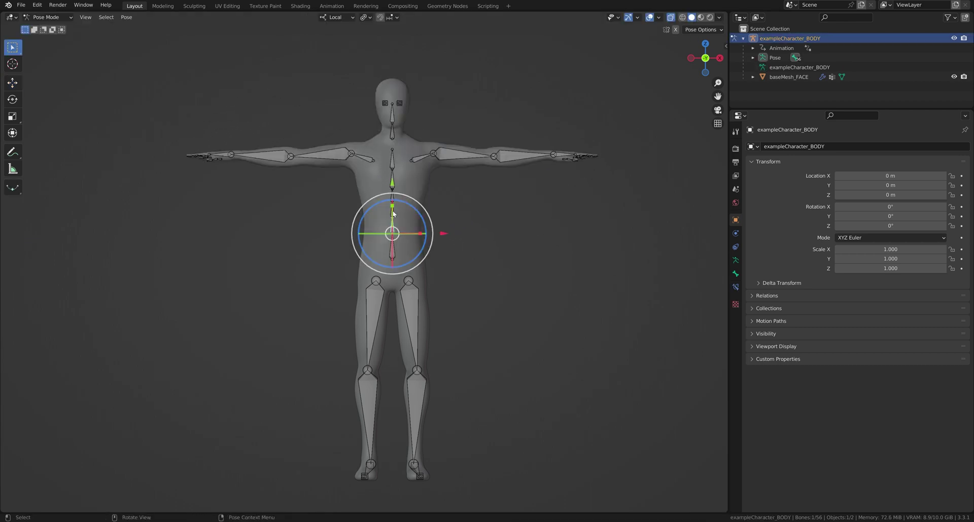
key(r)
key(Escape)
shift+click(391, 213)
key(r)
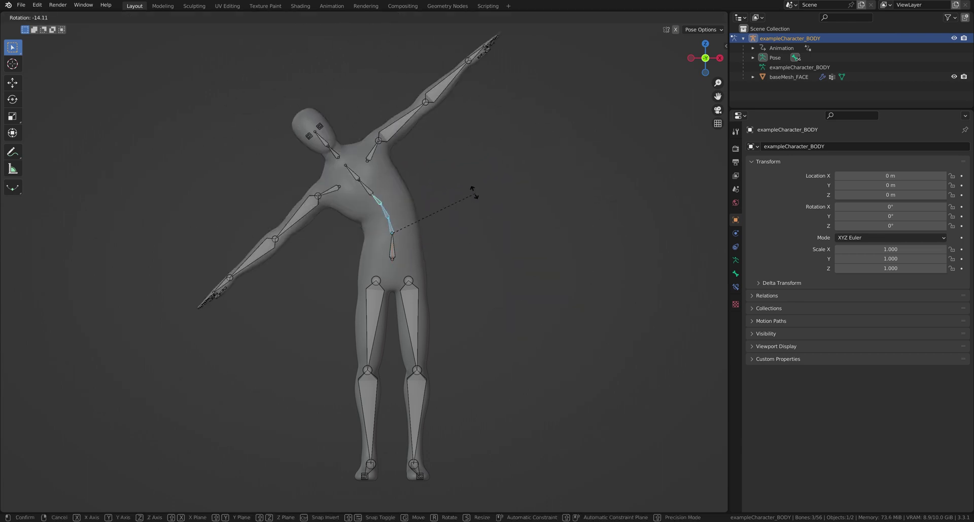
key(Escape)
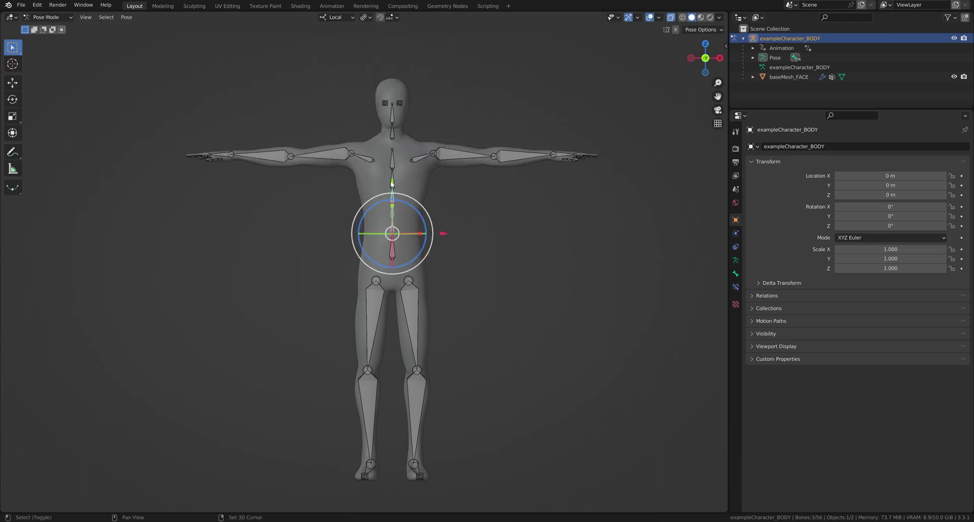
key(r)
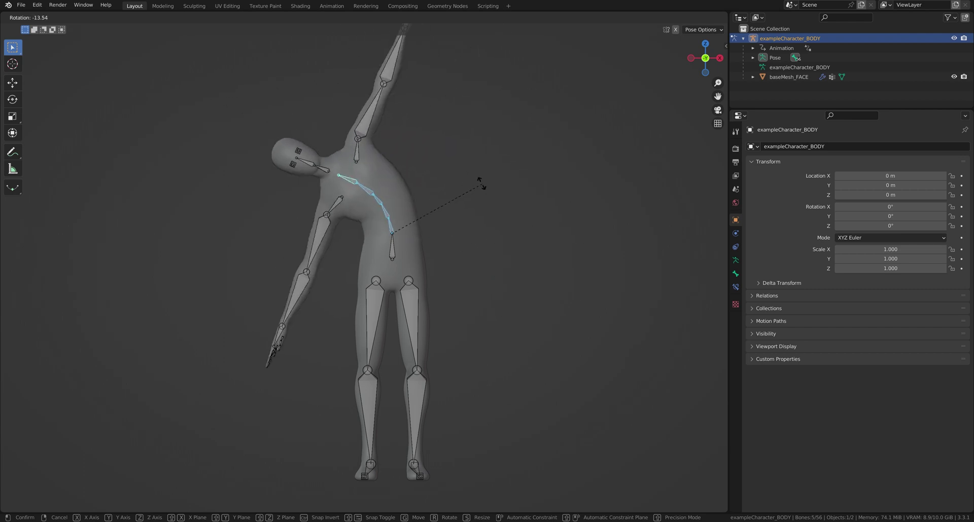
key(Escape)
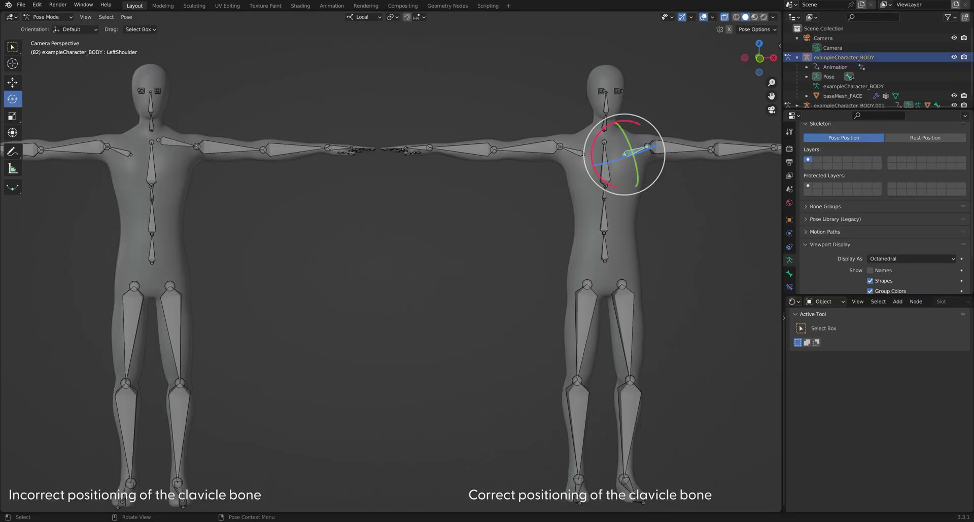
- Test-rotate the left figure's LeftShoulder bone, then cancel with the arm horizontal
key(Escape)
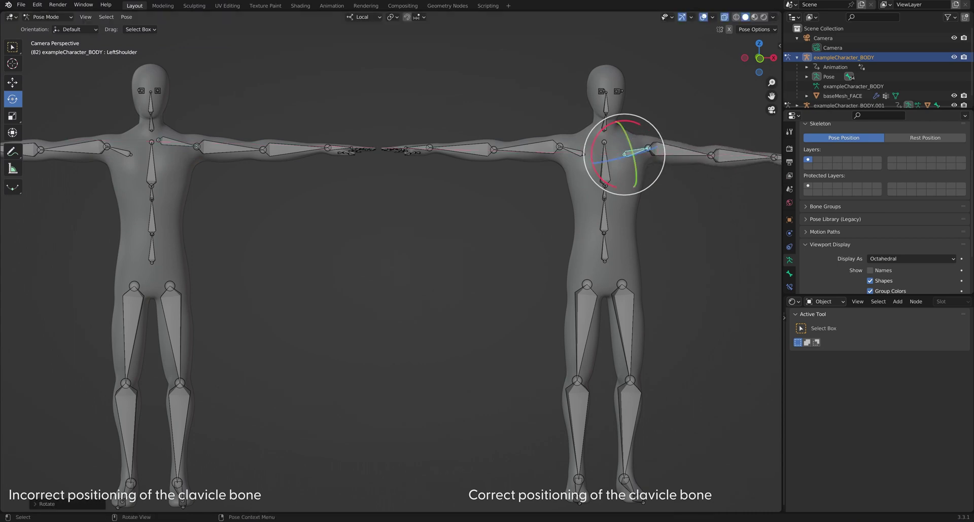
click(177, 144)
mouse_move(159, 107)
mouse_down()
mouse_move(175, 115)
mouse_move(159, 108)
mouse_move(173, 113)
mouse_move(143, 120)
mouse_move(162, 124)
mouse_up()
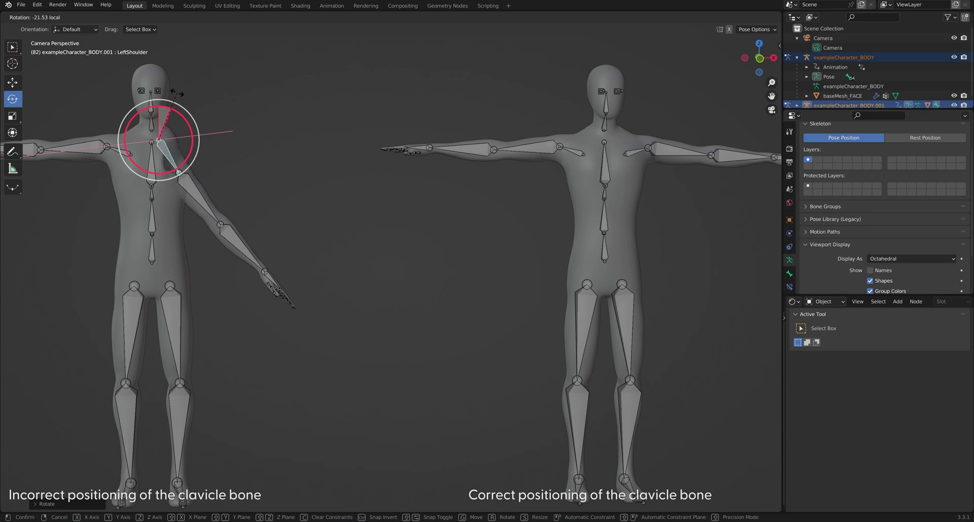
key(Escape)
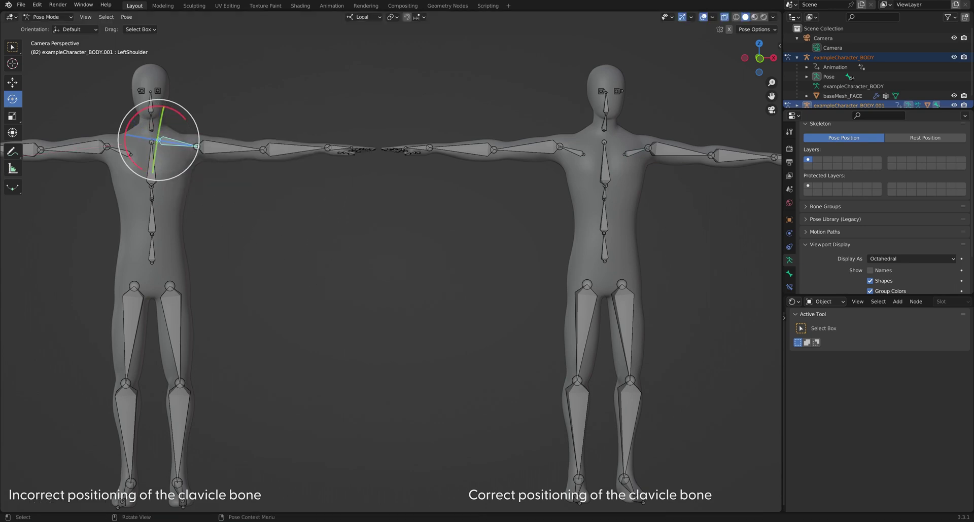
- In Edit Mode, reposition the LeftShoulder bone's head, then return to Pose Mode
click(48, 38)
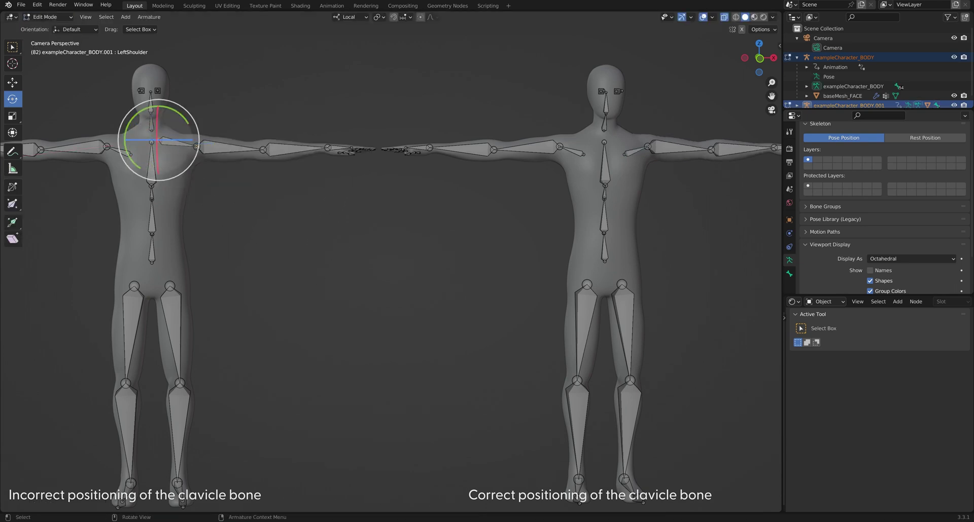
drag(159, 140, 161, 142)
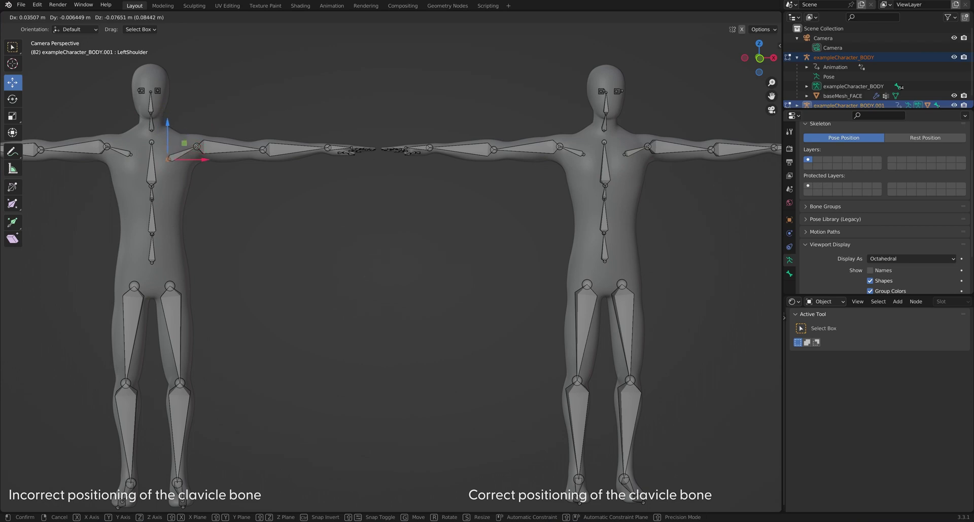
drag(168, 176, 168, 176)
click(48, 17)
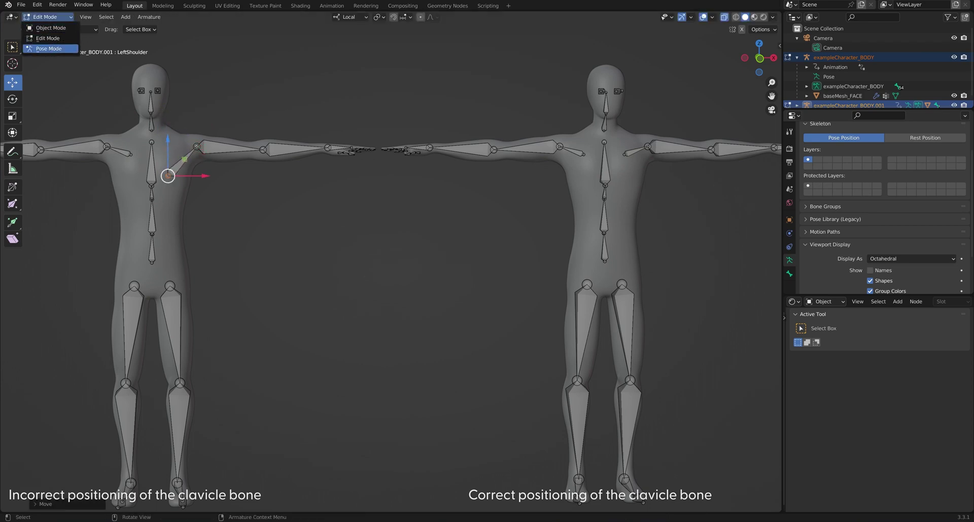
click(48, 48)
- Lower the left figure's arm with an X rotation, then rotate the right figure's LeftShoulder
key(r)
key(x)
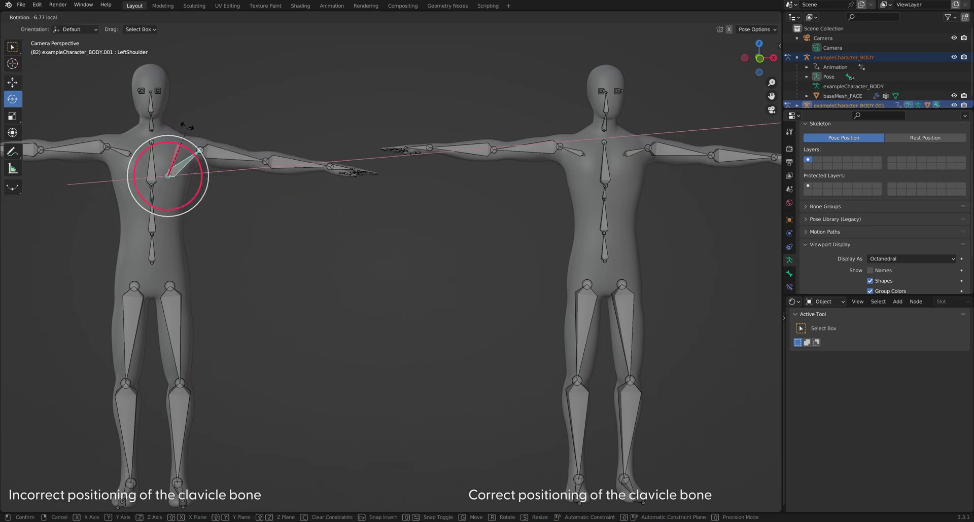
key(Return)
key(alt+a)
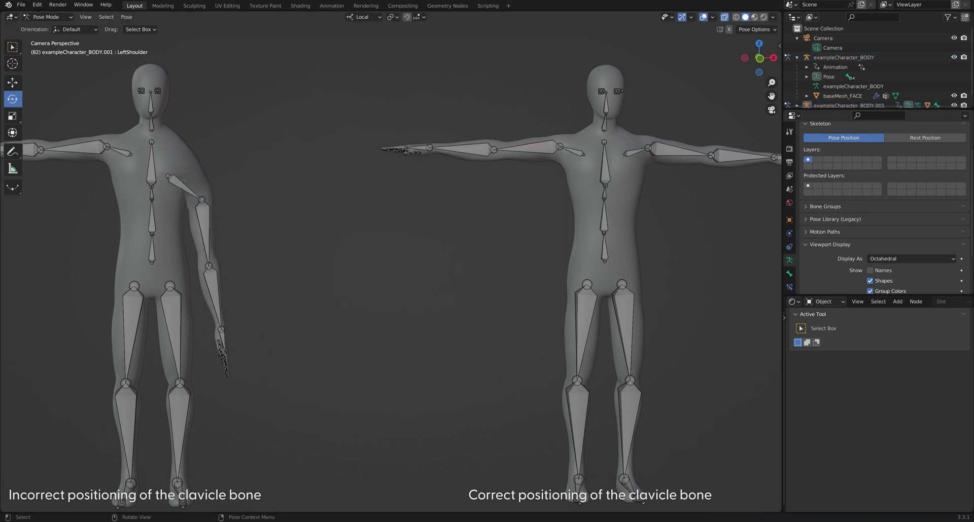
click(636, 150)
drag(627, 122, 631, 107)
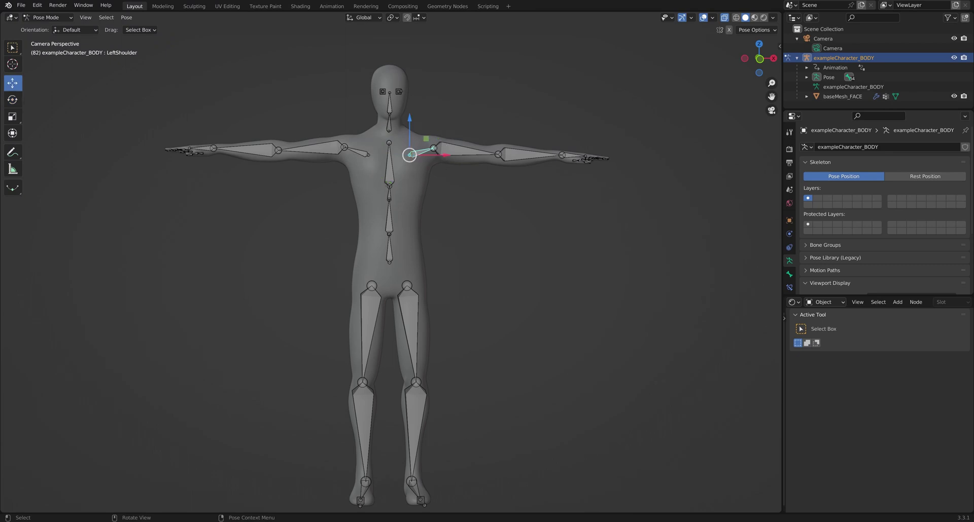
- Move the left shoulder, RightUpLeg and LeftUpLeg joints along X
drag(444, 155, 421, 154)
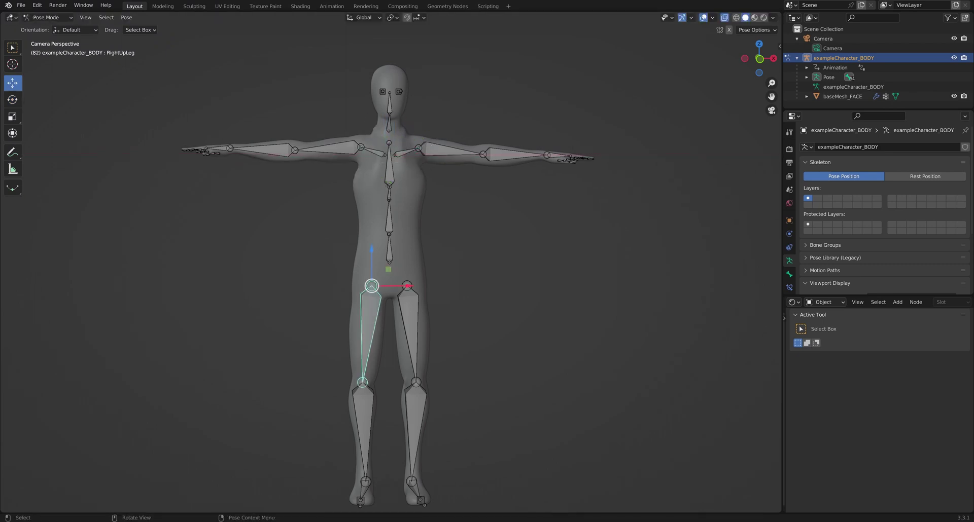
drag(405, 285, 375, 285)
click(412, 330)
drag(441, 286, 478, 285)
- Swing both arms down at the shoulders, then undo back to the T-pose
click(406, 151)
drag(417, 131, 781, 204)
click(372, 151)
mouse_move(358, 133)
mouse_down()
mouse_move(334, 137)
mouse_move(354, 132)
mouse_up()
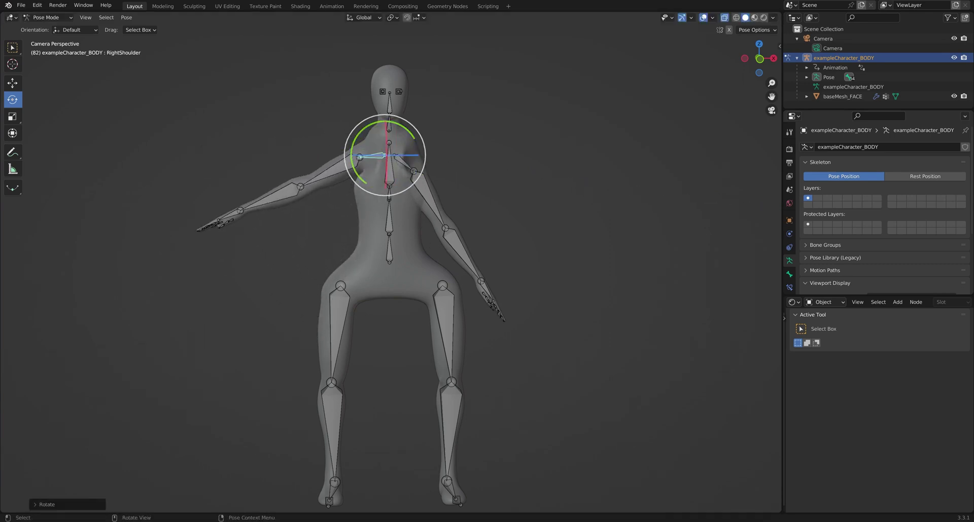
key(ctrl+z)
key(ctrl+z)
key(ctrl+z)
key(ctrl+z)
key(ctrl+z)
key(ctrl+z)
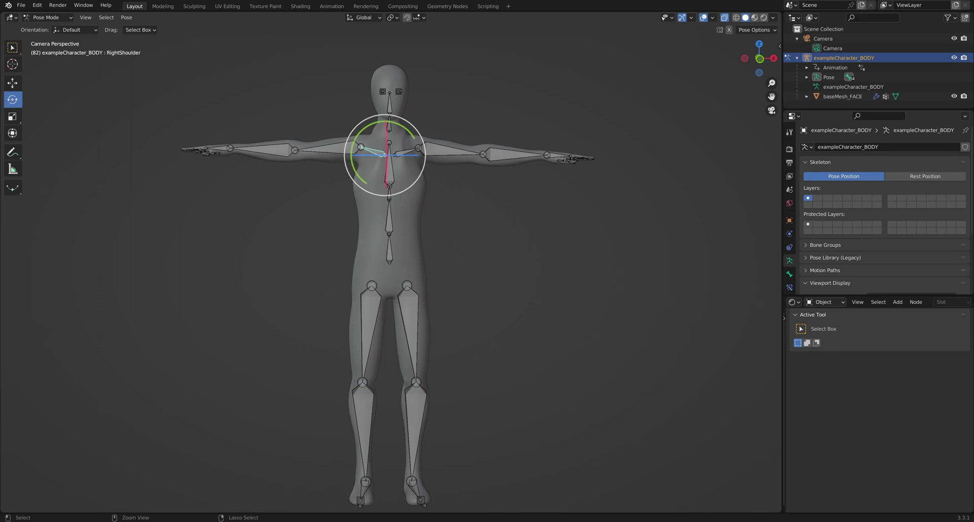
key(ctrl+z)
key(ctrl+z)
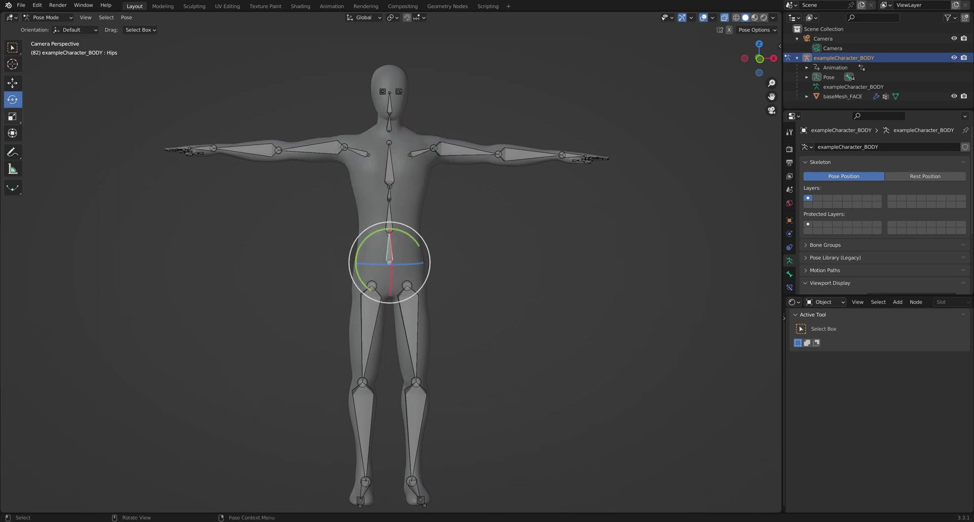